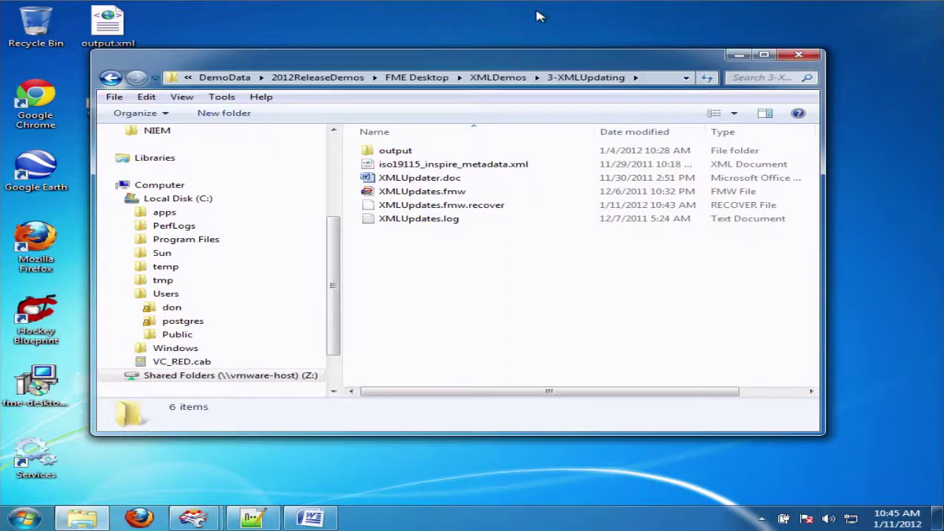
Step: Bring up the context menu for iso19115_inspire_metadata.xml in the 3-XMLUpdating folder
{"action": "right_click", "coordinate": [425, 167]}
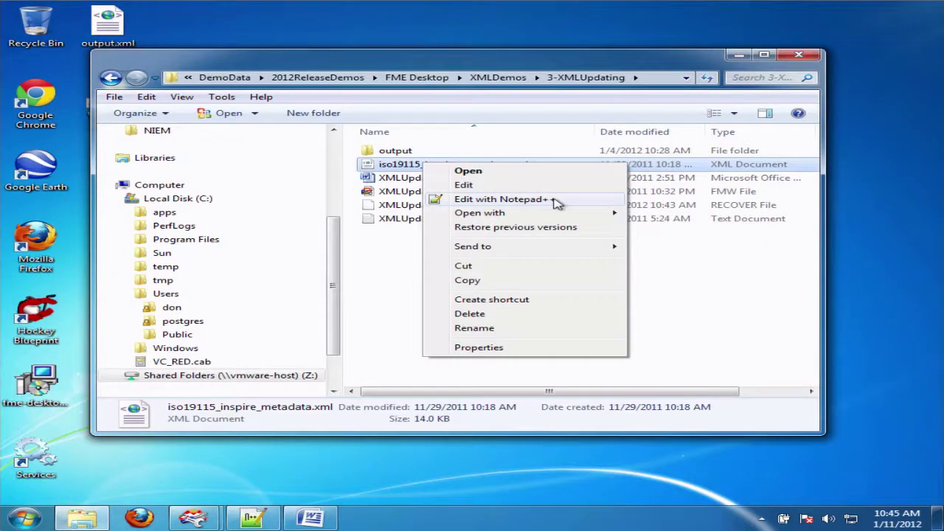
Step: Open iso19115_inspire_metadata.xml in Notepad++, read through it, then minimise the editor
{"action": "left_click", "coordinate": [501, 199]}
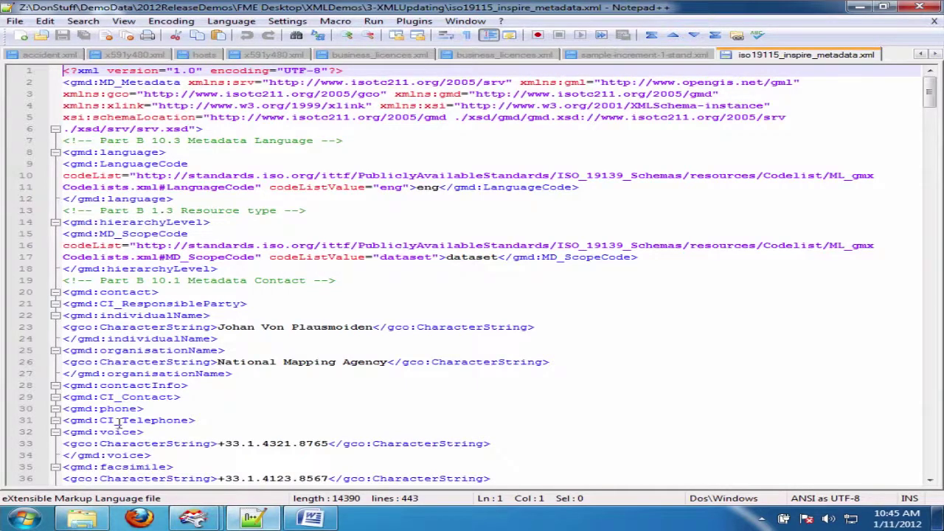
{"action": "scroll", "coordinate": [347, 415], "scroll_direction": "down", "scroll_amount": 9}
{"action": "scroll", "coordinate": [347, 415], "scroll_direction": "down", "scroll_amount": 10}
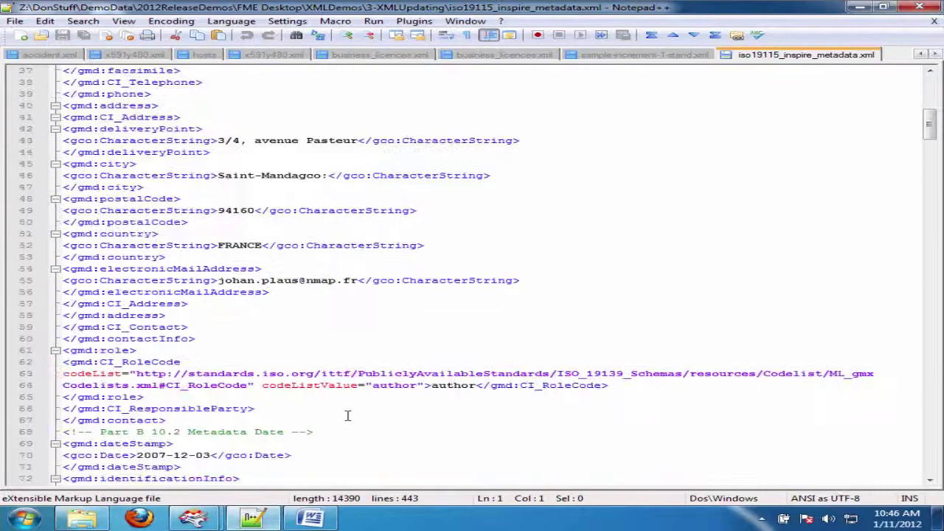
{"action": "scroll", "coordinate": [347, 415], "scroll_direction": "down", "scroll_amount": 20}
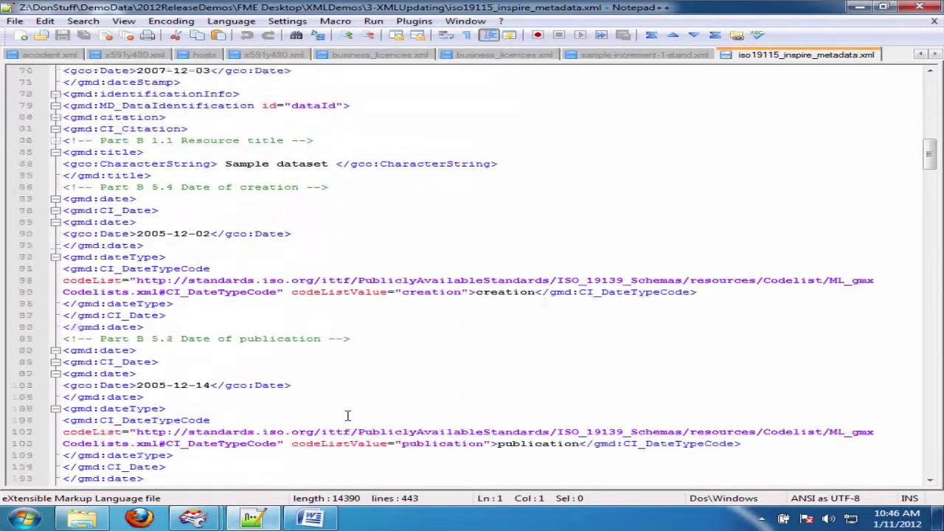
{"action": "scroll", "coordinate": [348, 415], "scroll_direction": "down", "scroll_amount": 20}
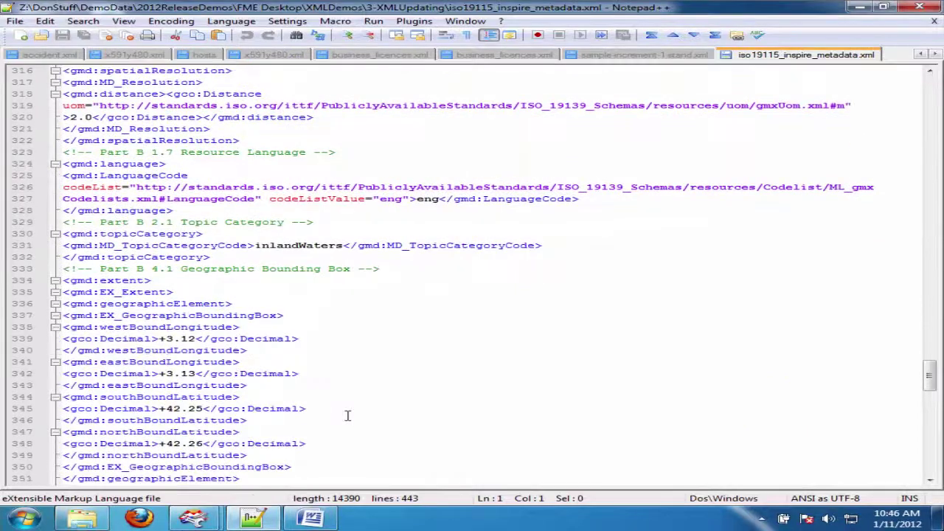
{"action": "scroll", "coordinate": [347, 415], "scroll_direction": "down", "scroll_amount": 8}
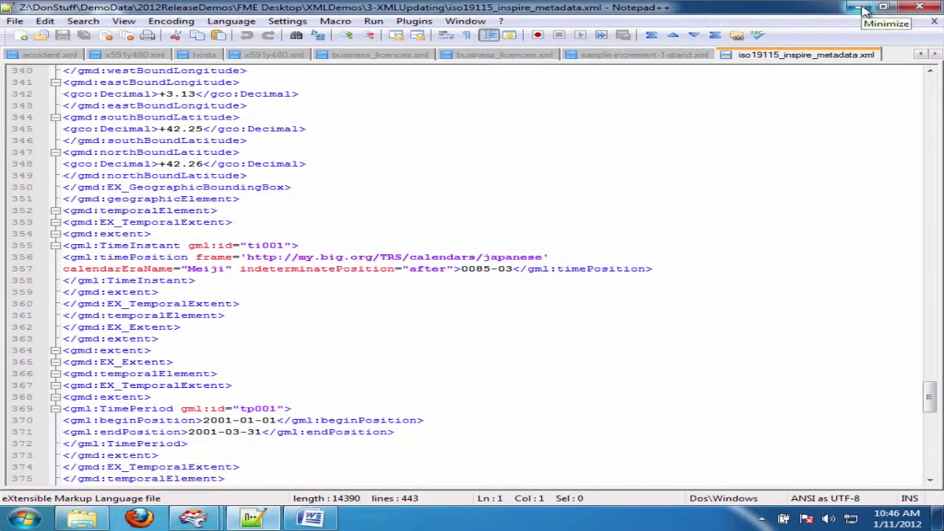
{"action": "left_click", "coordinate": [861, 9]}
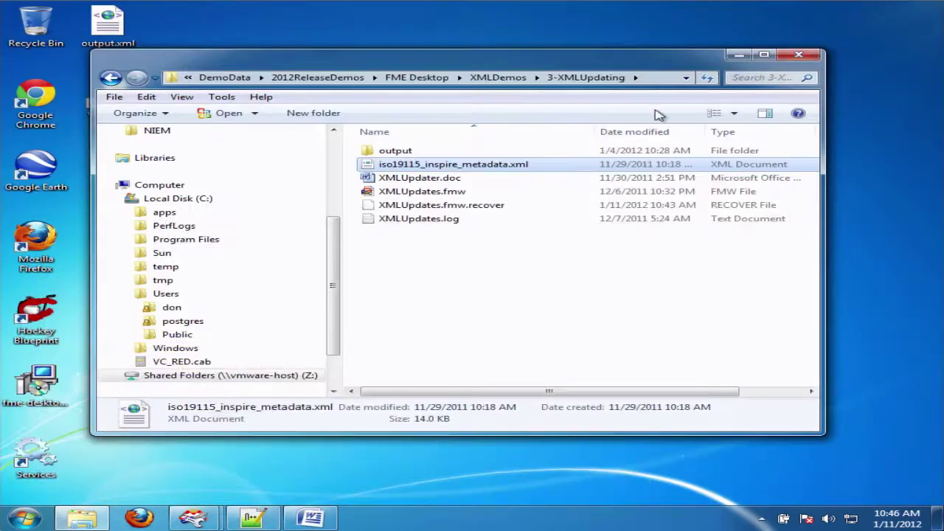
Step: Open XMLUpdates.fmw, realign text_line, Creator and TimeStamper, and show the XMLUpdater parameters
{"action": "left_click", "coordinate": [420, 193]}
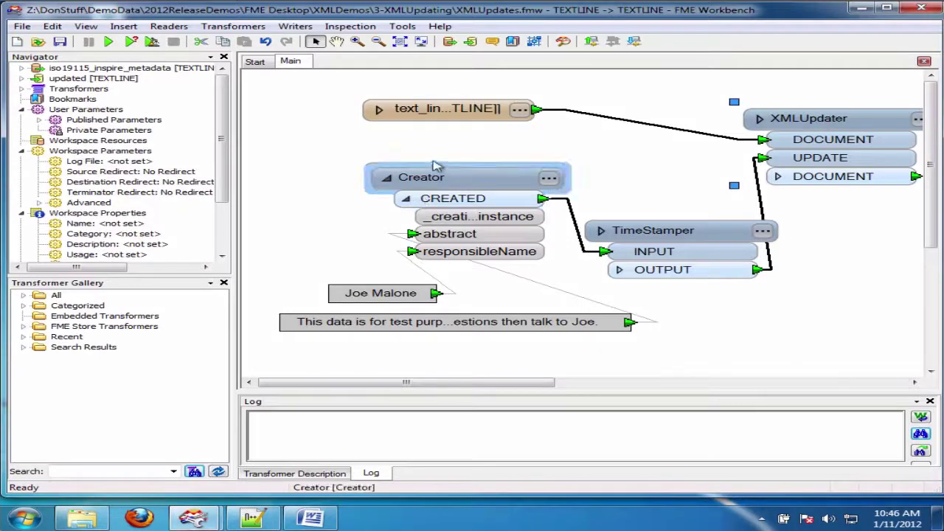
{"action": "left_click_drag", "start_coordinate": [444, 120], "coordinate": [382, 112]}
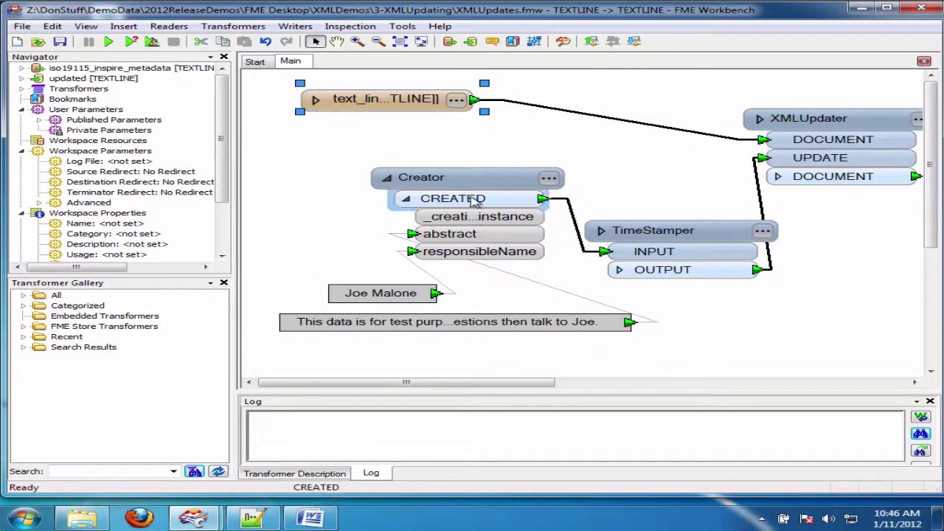
{"action": "left_click_drag", "start_coordinate": [477, 189], "coordinate": [453, 169]}
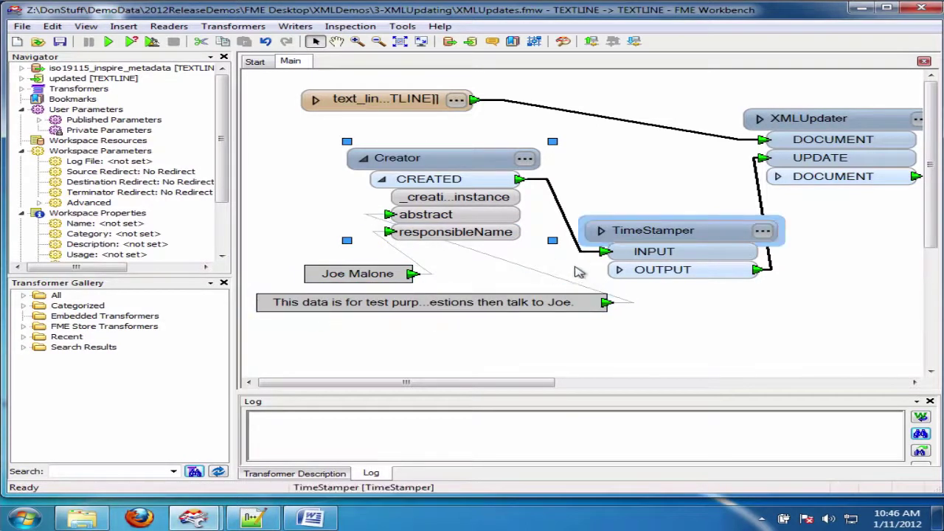
{"action": "left_click_drag", "start_coordinate": [652, 230], "coordinate": [643, 217]}
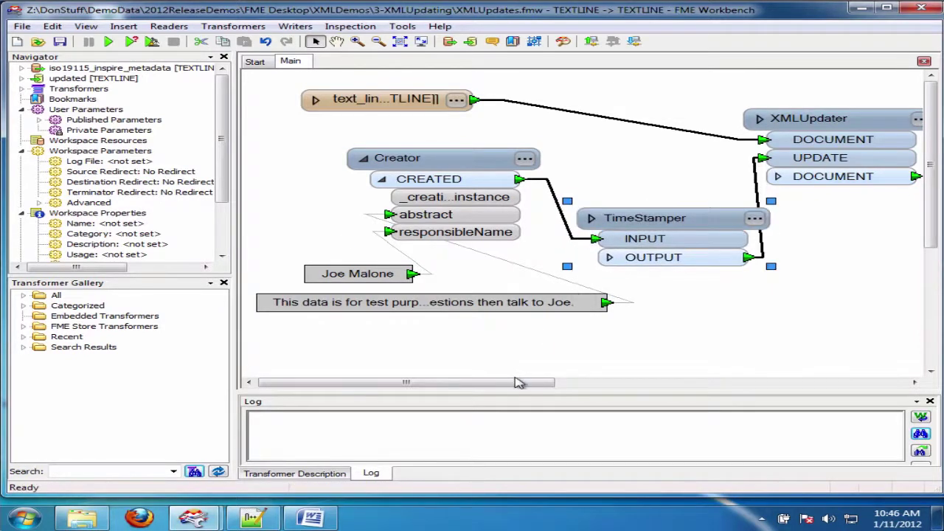
{"action": "left_click_drag", "start_coordinate": [516, 384], "coordinate": [571, 386]}
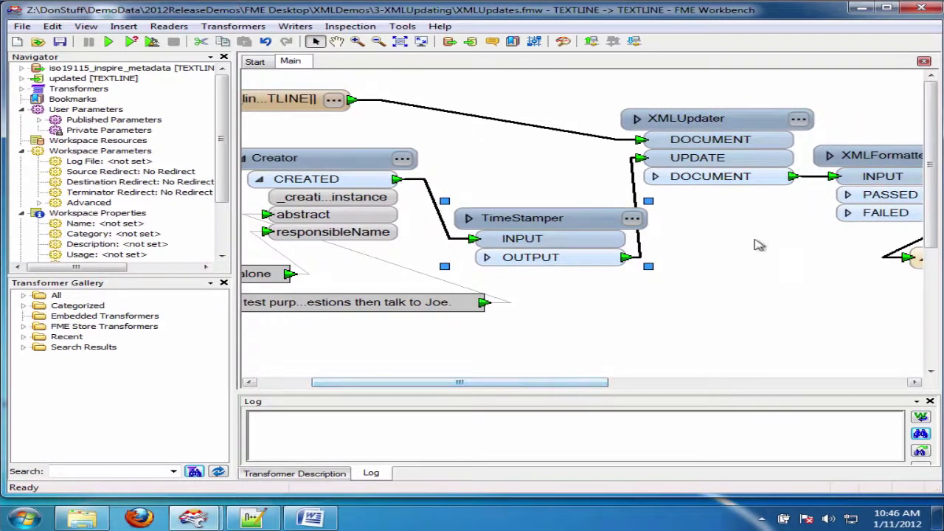
{"action": "left_click", "coordinate": [798, 118]}
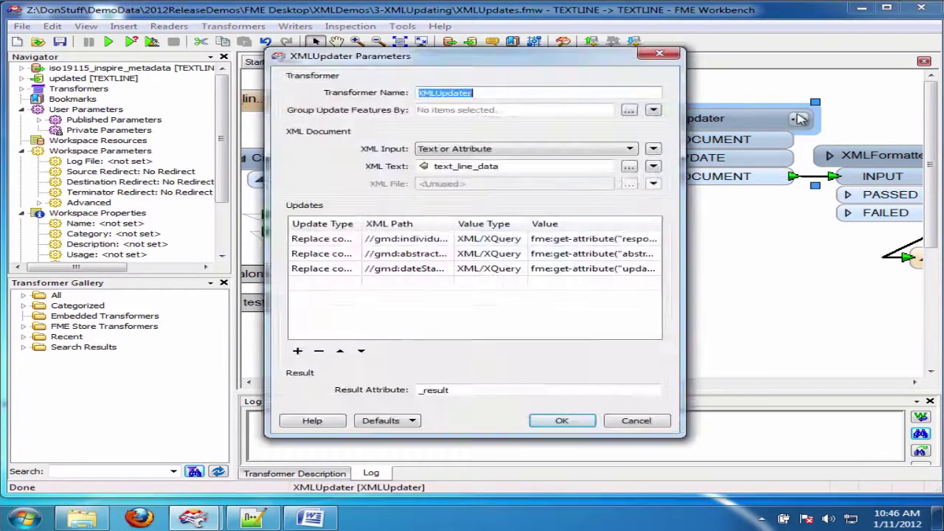
Step: Fit the Update Type column, keep Replace contents for the first rule, and widen the dialog
{"action": "double_click", "coordinate": [361, 224]}
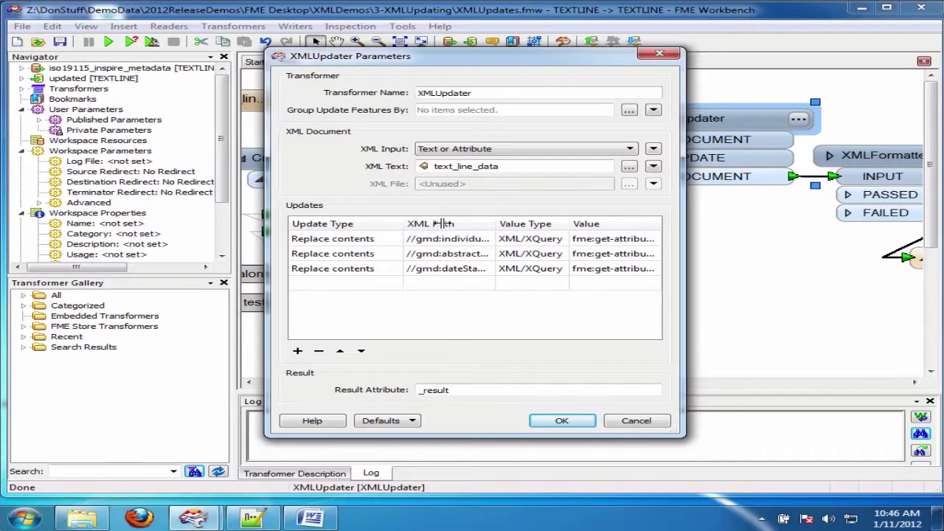
{"action": "left_click", "coordinate": [393, 240]}
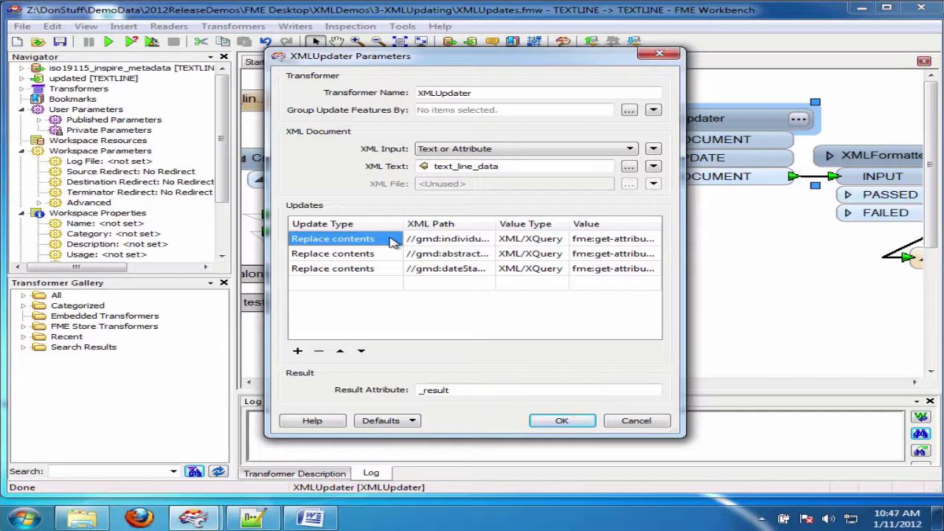
{"action": "left_click", "coordinate": [394, 244]}
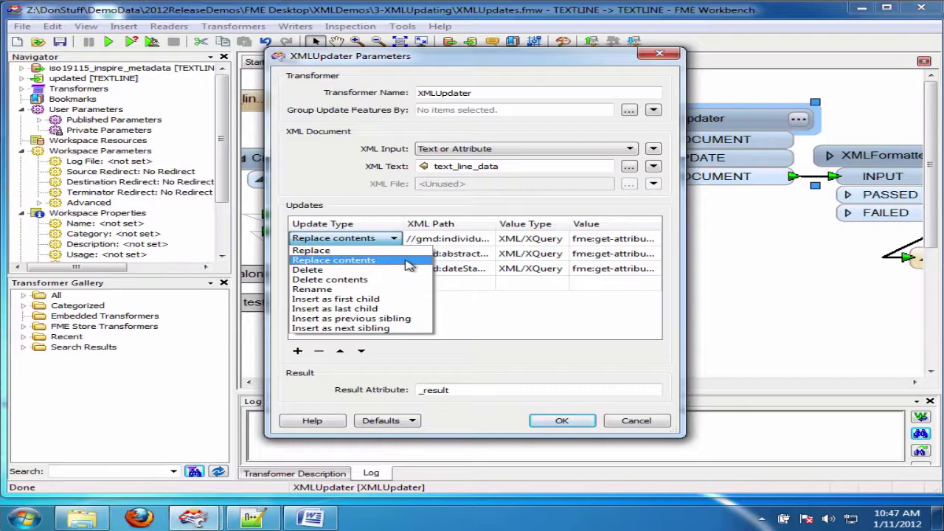
{"action": "left_click", "coordinate": [408, 263]}
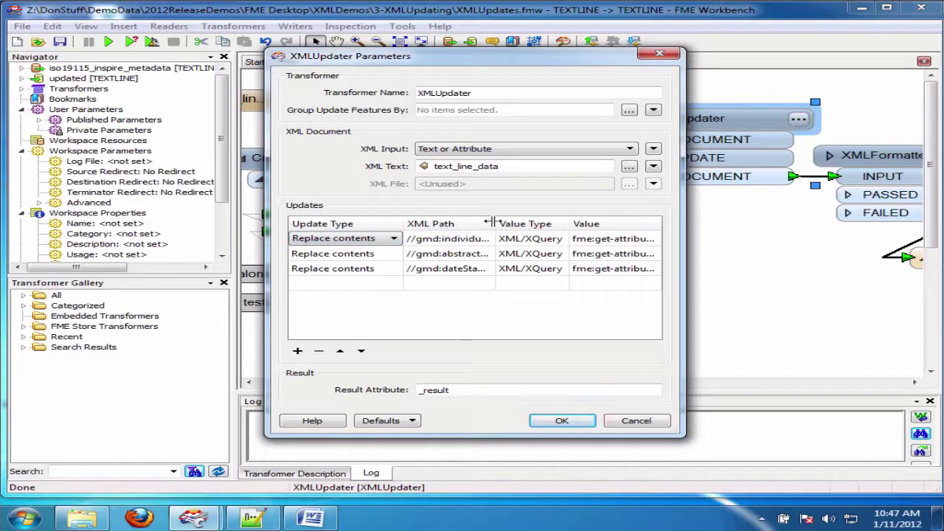
{"action": "left_click", "coordinate": [518, 220]}
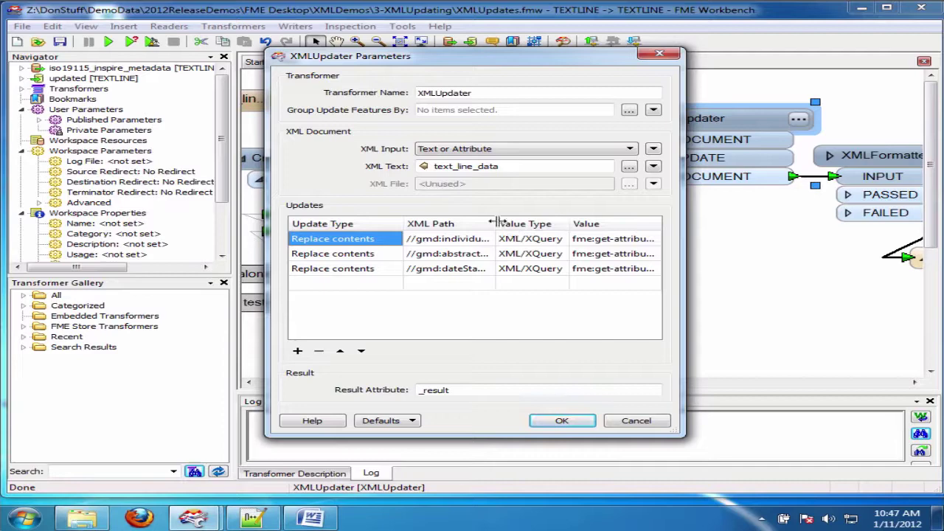
{"action": "left_click_drag", "start_coordinate": [684, 238], "coordinate": [921, 240]}
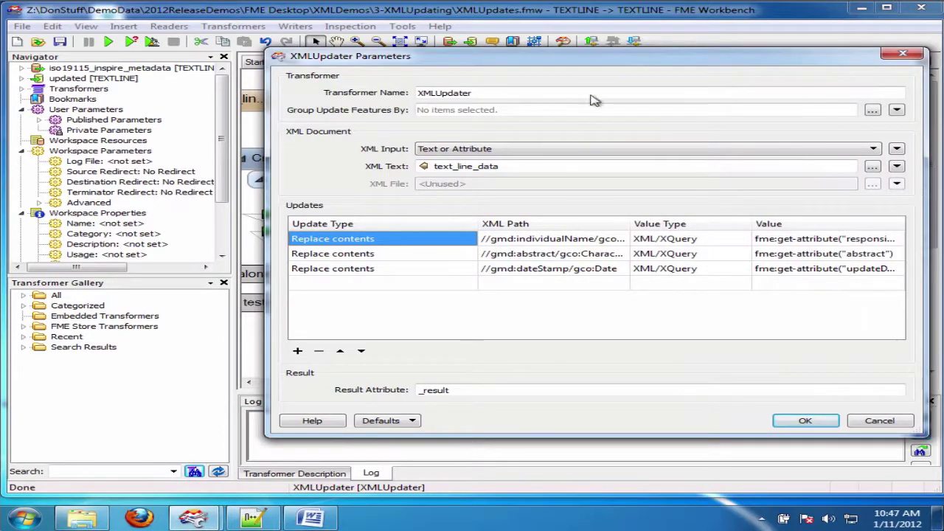
Step: Reposition the XMLUpdater dialog and widen the XML Path column to show full paths
{"action": "left_click_drag", "start_coordinate": [587, 59], "coordinate": [520, 60]}
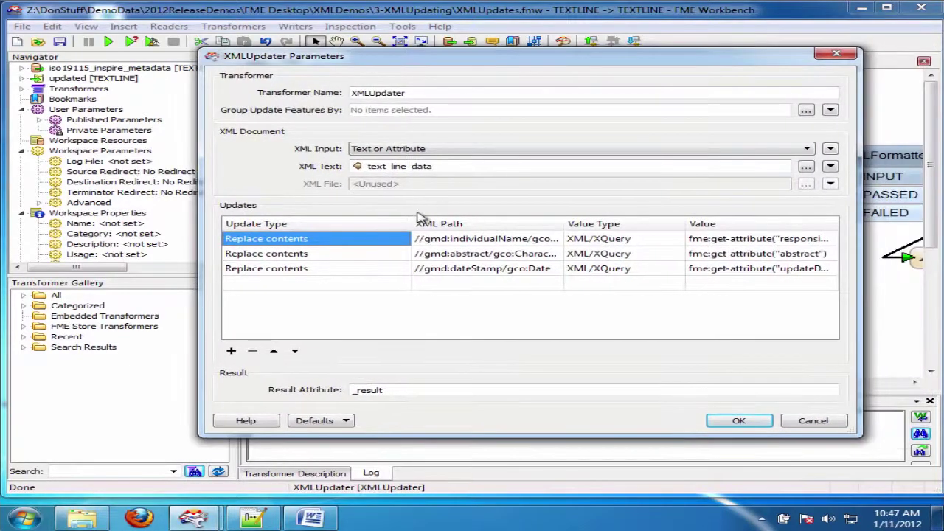
{"action": "left_click_drag", "start_coordinate": [410, 218], "coordinate": [317, 221]}
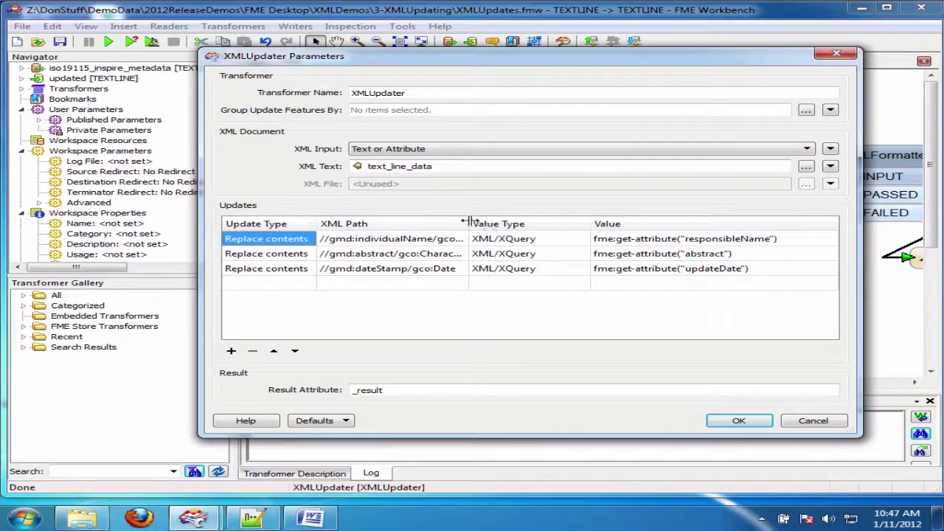
{"action": "left_click_drag", "start_coordinate": [467, 220], "coordinate": [568, 221]}
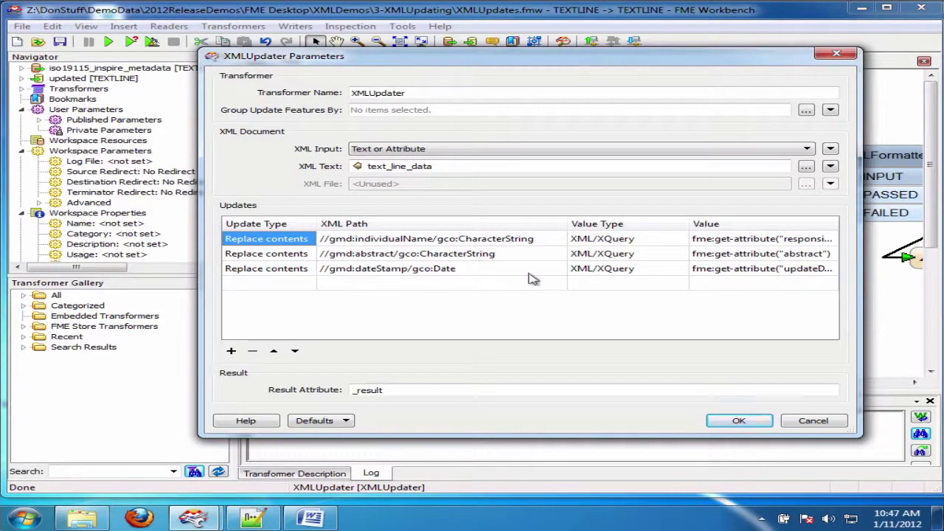
Step: Keep XML/XQuery as the value type, widen the Value column, and confirm the XMLUpdater settings
{"action": "left_click", "coordinate": [667, 241]}
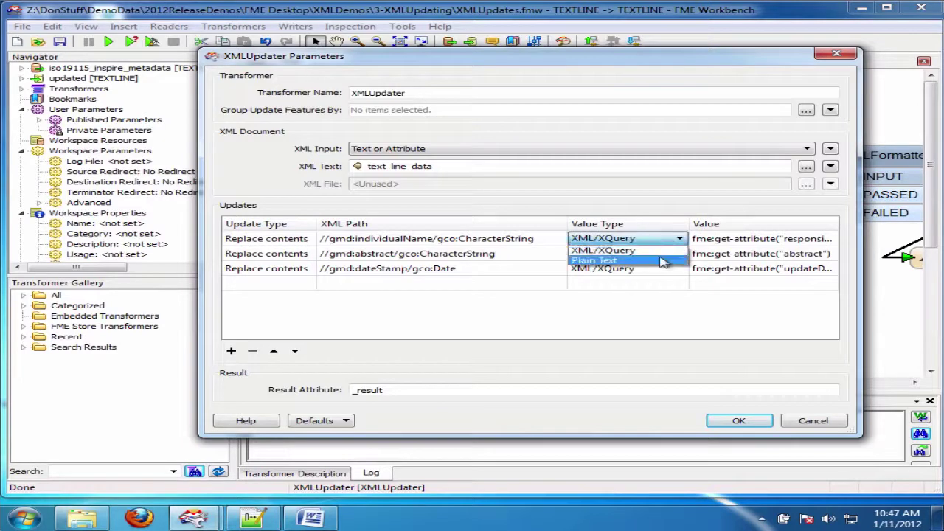
{"action": "left_click", "coordinate": [679, 239]}
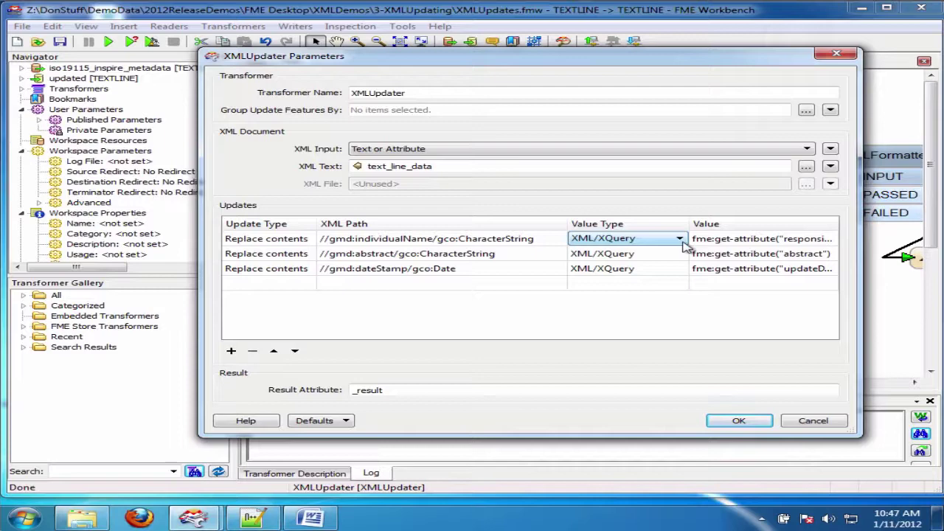
{"action": "left_click", "coordinate": [679, 241]}
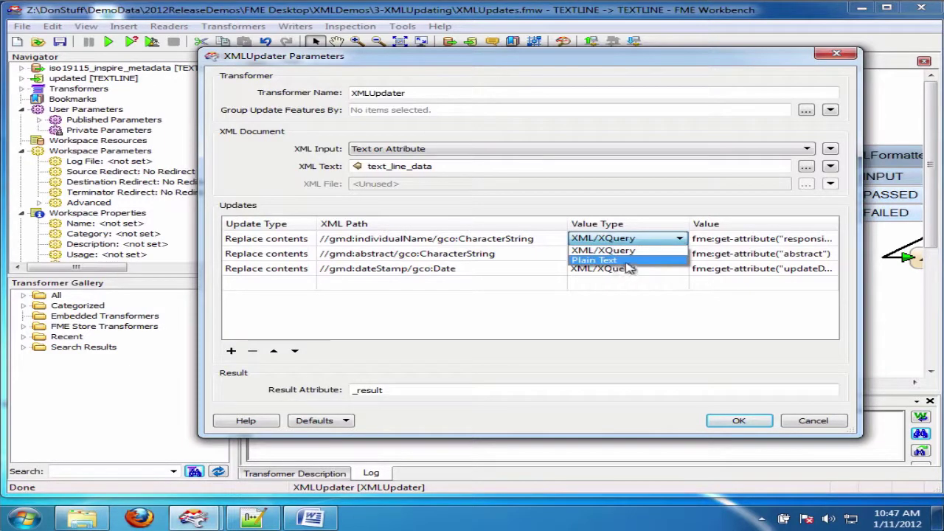
{"action": "left_click", "coordinate": [679, 241]}
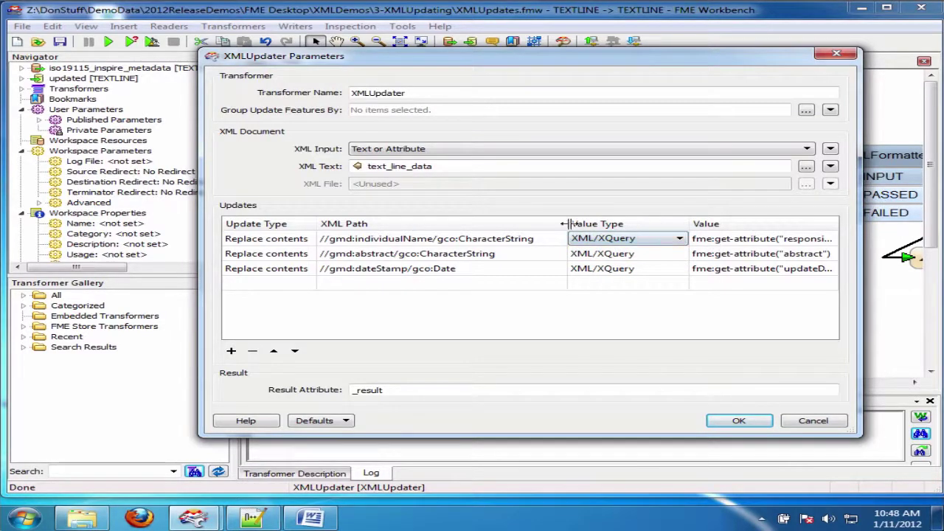
{"action": "left_click_drag", "start_coordinate": [569, 223], "coordinate": [497, 225]}
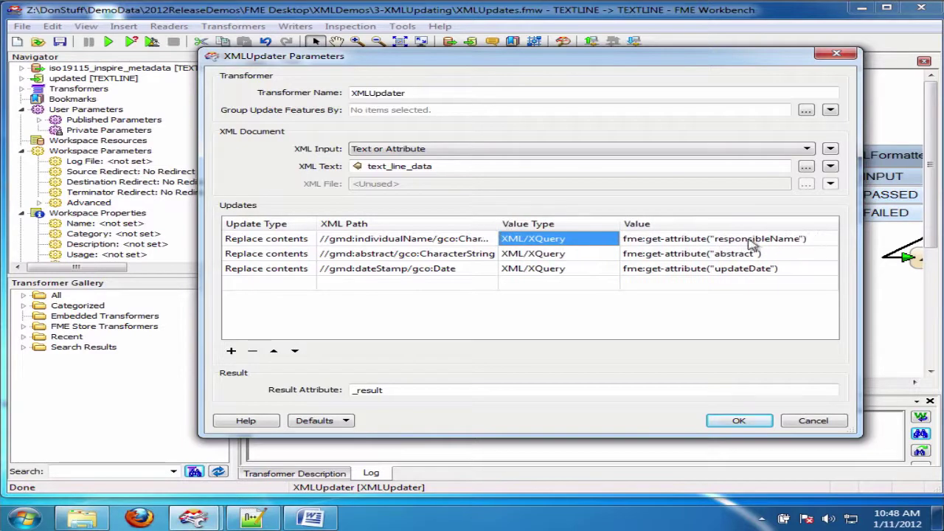
{"action": "left_click", "coordinate": [740, 423]}
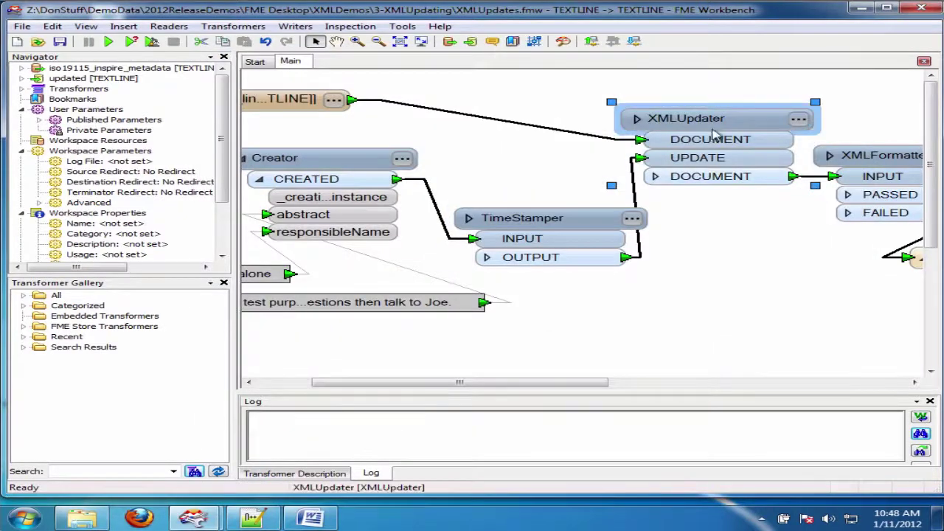
Step: Nudge the TimeStamper left, pan right to the XMLFormatter, and show its parameters
{"action": "left_click_drag", "start_coordinate": [544, 215], "coordinate": [534, 216]}
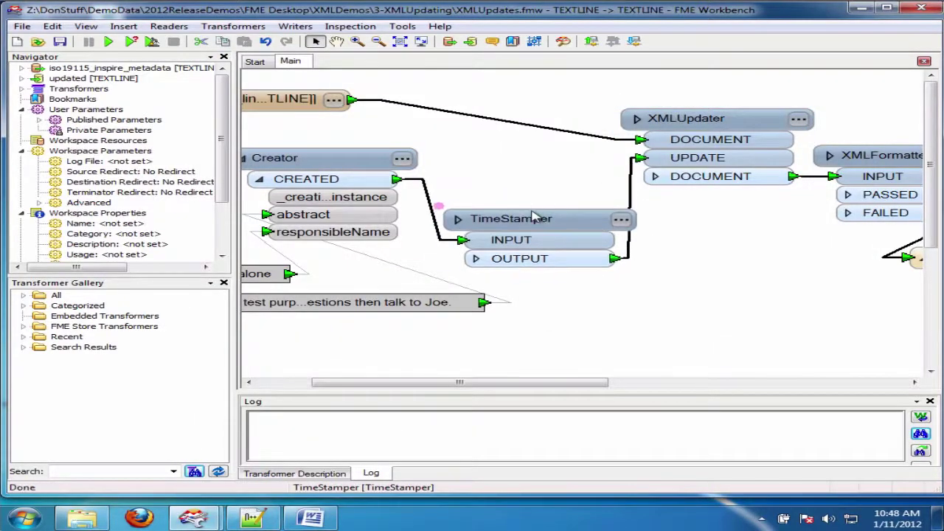
{"action": "left_click", "coordinate": [534, 216]}
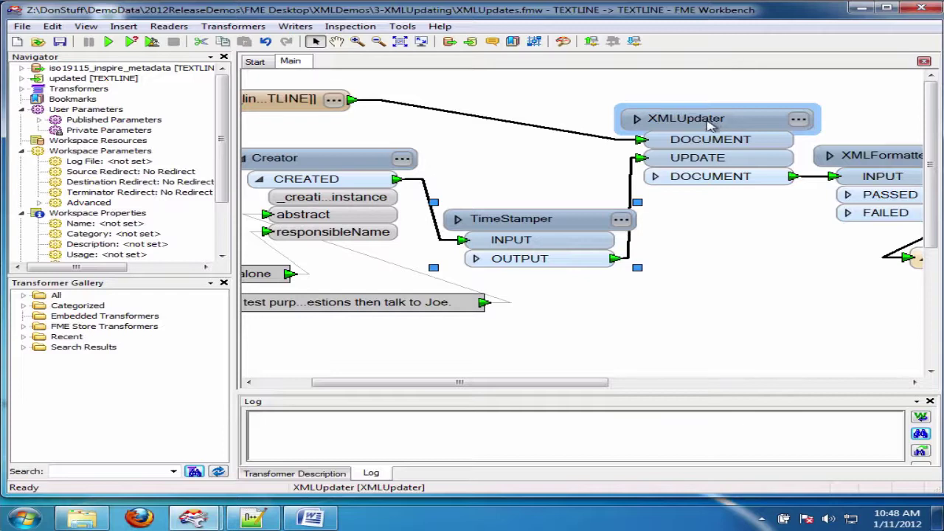
{"action": "left_click_drag", "start_coordinate": [575, 383], "coordinate": [645, 383]}
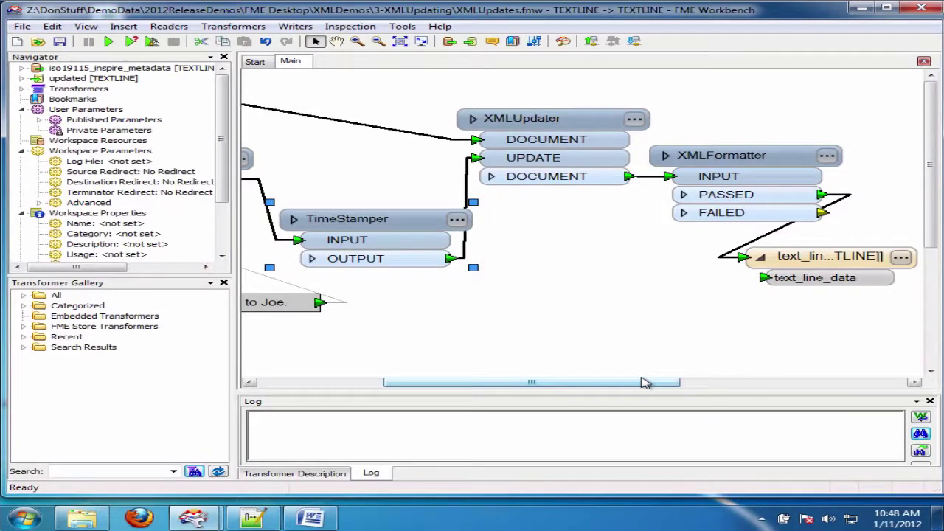
{"action": "left_click", "coordinate": [827, 154]}
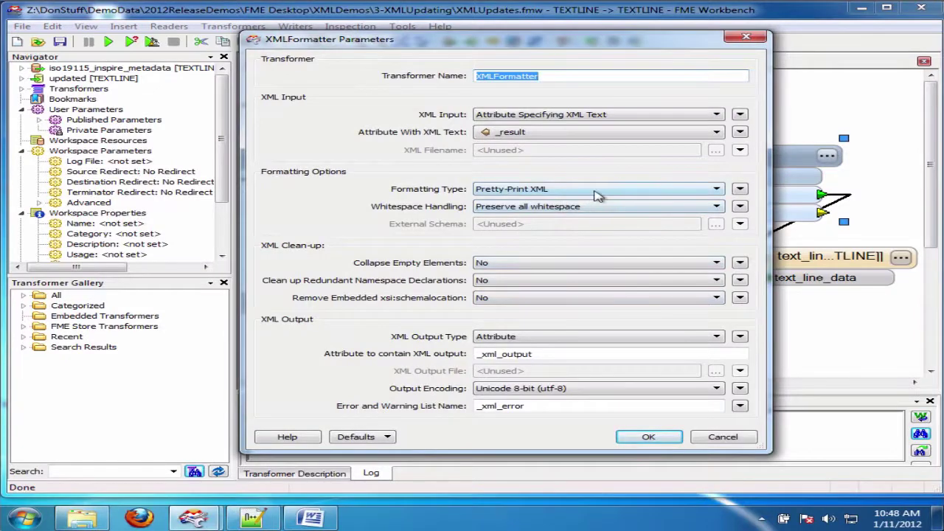
Step: Accept the XMLFormatter defaults, run the workspace to output 1 feature, and return to Explorer
{"action": "left_click", "coordinate": [648, 437]}
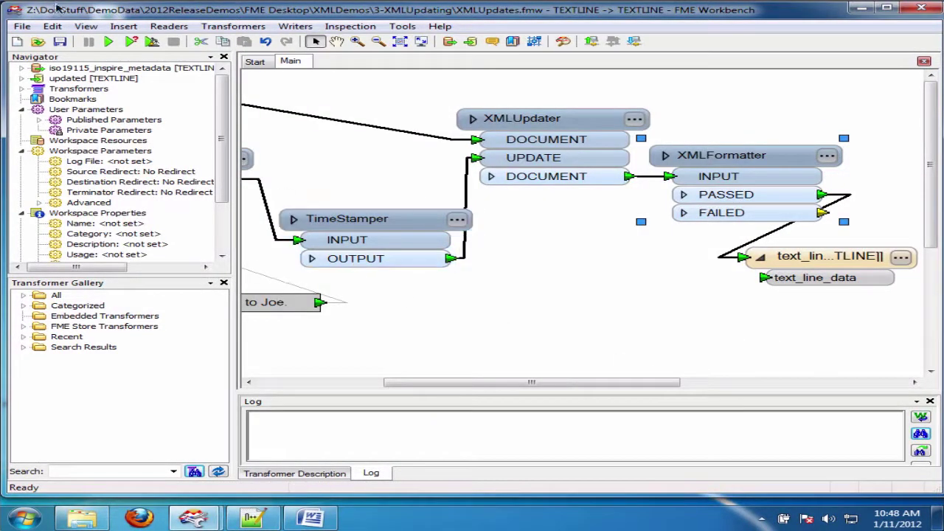
{"action": "left_click", "coordinate": [108, 42]}
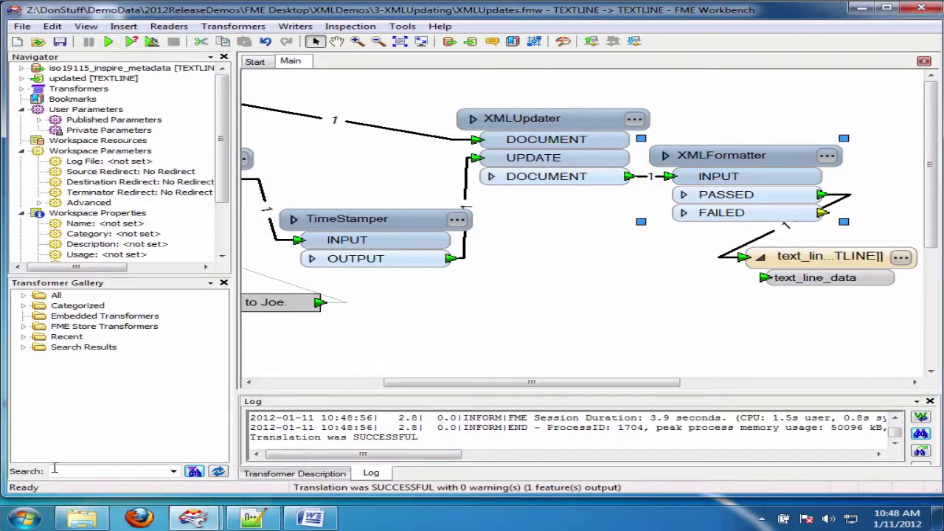
{"action": "left_click", "coordinate": [98, 519]}
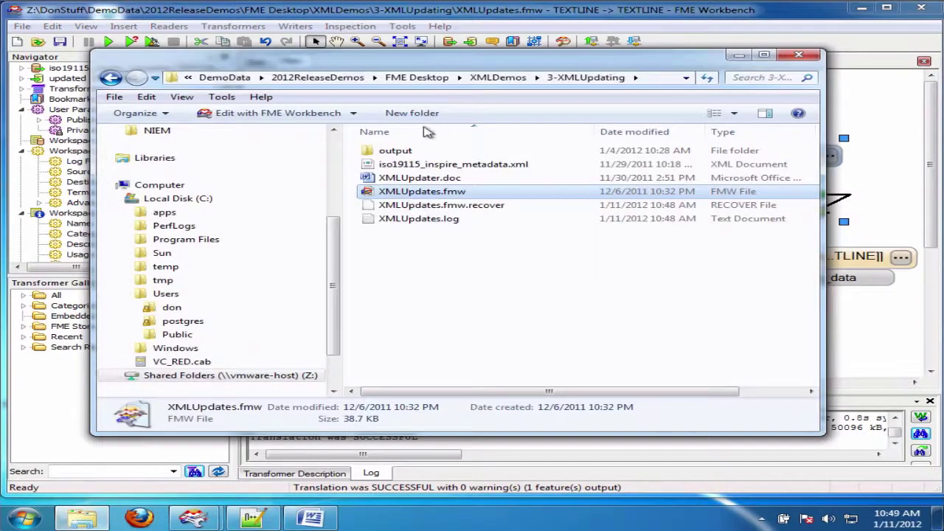
Step: Enter the output folder and open updated.xml with Edit with Notepad++
{"action": "left_click", "coordinate": [405, 153]}
{"action": "double_click", "coordinate": [404, 152]}
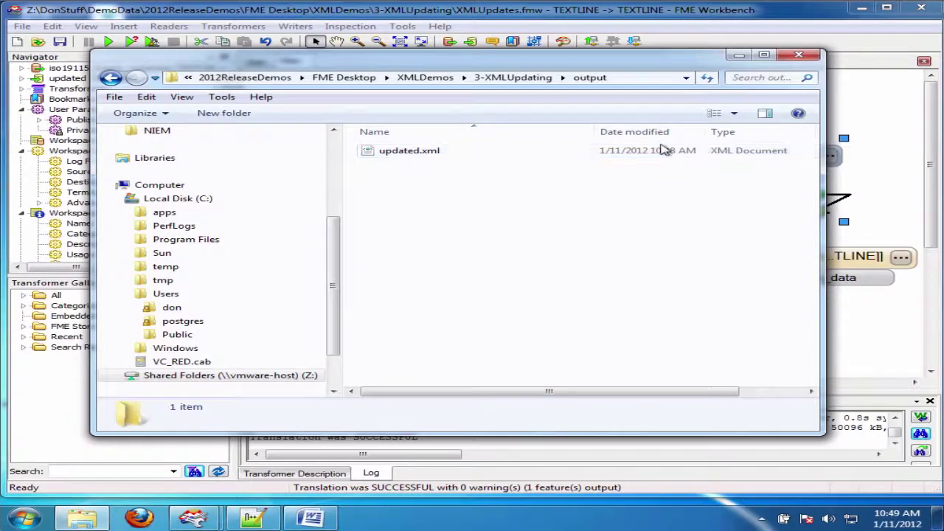
{"action": "right_click", "coordinate": [382, 154]}
{"action": "left_click", "coordinate": [481, 190]}
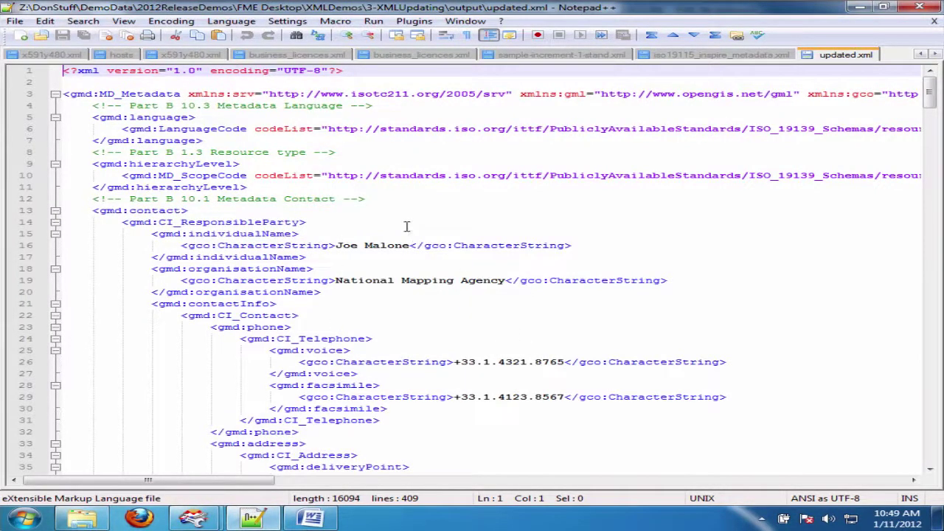
Step: Search updated.xml for 'abstract' to confirm it reads 'This data is for test purposes only'
{"action": "scroll", "coordinate": [418, 297], "scroll_direction": "down", "scroll_amount": 6}
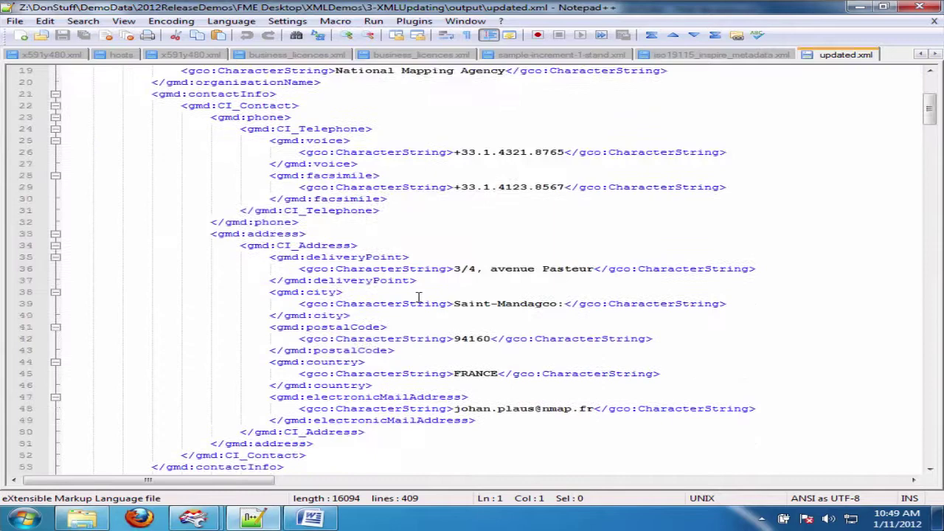
{"action": "scroll", "coordinate": [418, 297], "scroll_direction": "down", "scroll_amount": 20}
{"action": "key", "text": "ctrl+f"}
{"action": "type", "text": "abstract"}
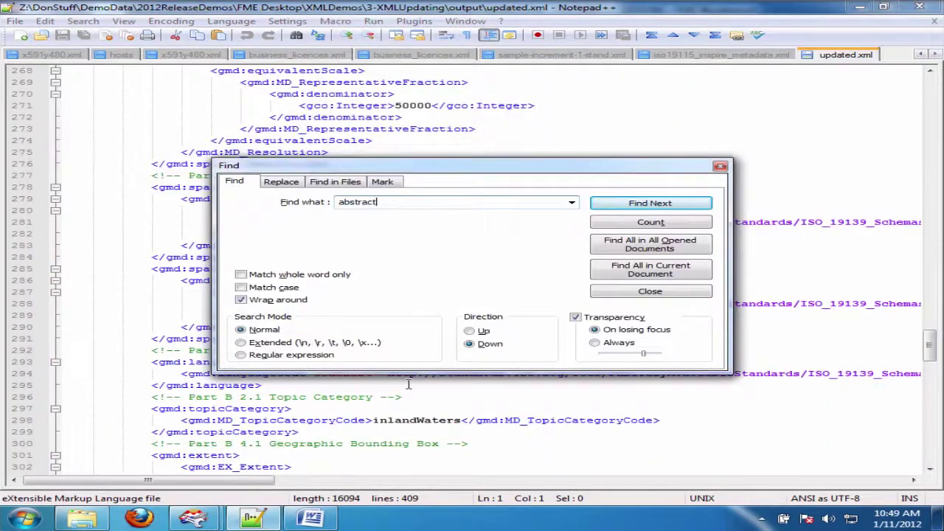
{"action": "key", "text": "Return"}
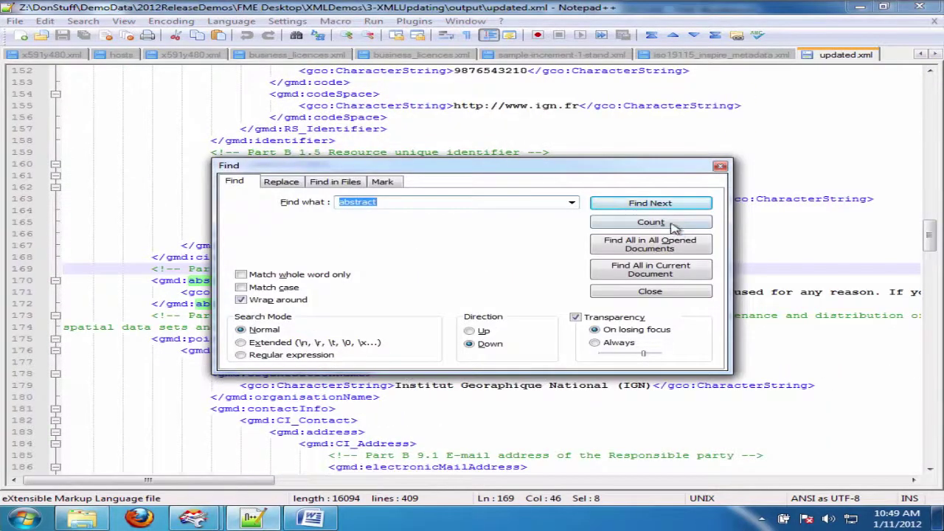
{"action": "left_click_drag", "start_coordinate": [654, 169], "coordinate": [745, 59]}
{"action": "left_click", "coordinate": [806, 58]}
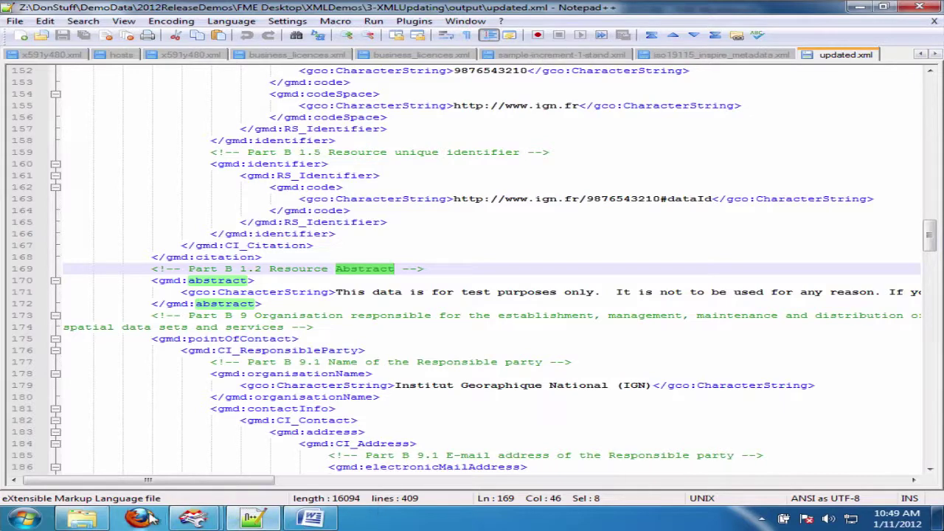
Step: Search for 'datestamp' to confirm the dateStamp shows 2012-01-11
{"action": "key", "text": "ctrl+f"}
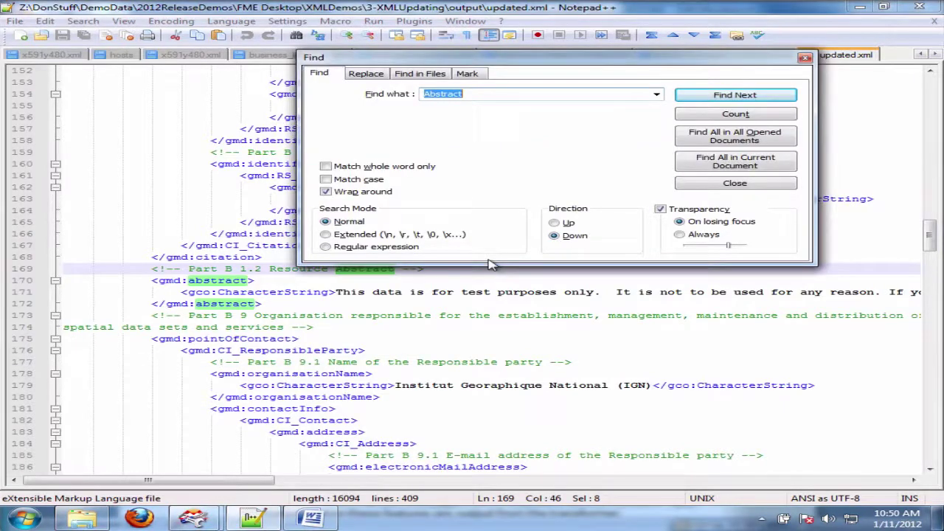
{"action": "type", "text": "datestamp"}
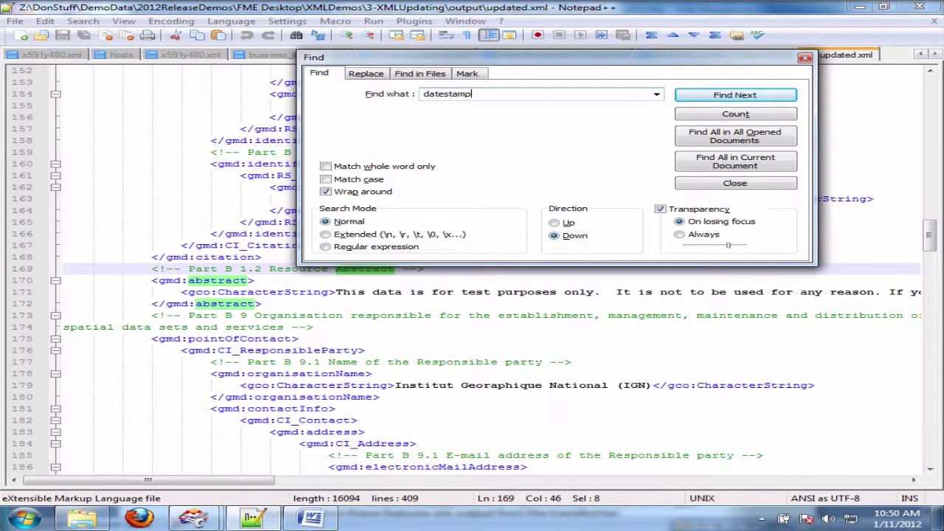
{"action": "key", "text": "Return"}
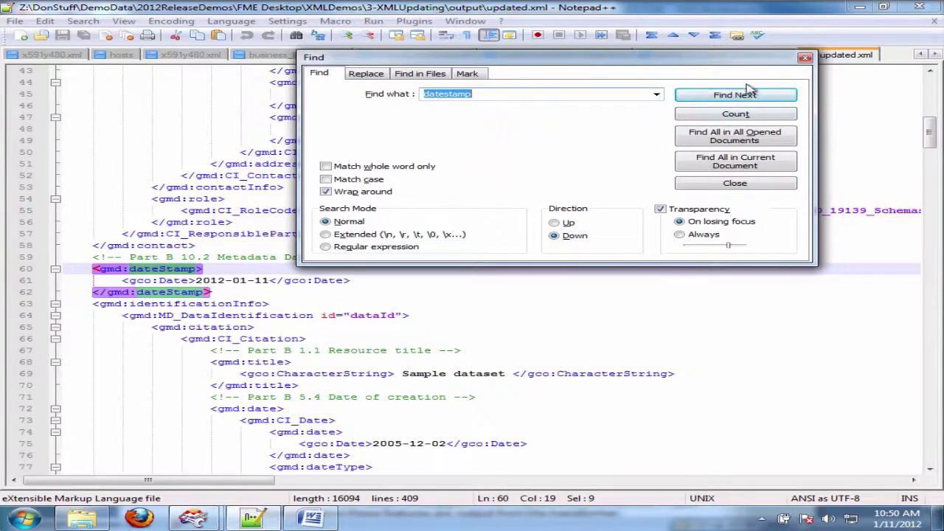
{"action": "left_click", "coordinate": [805, 58]}
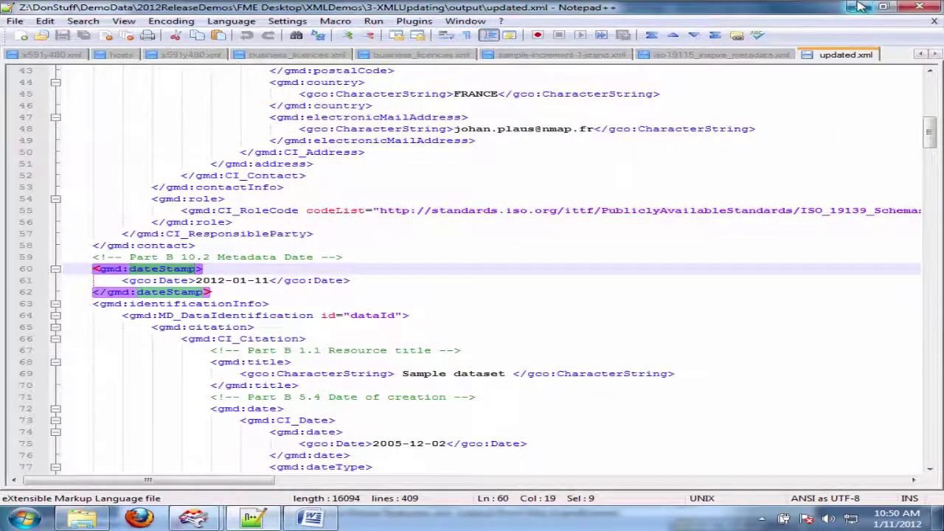